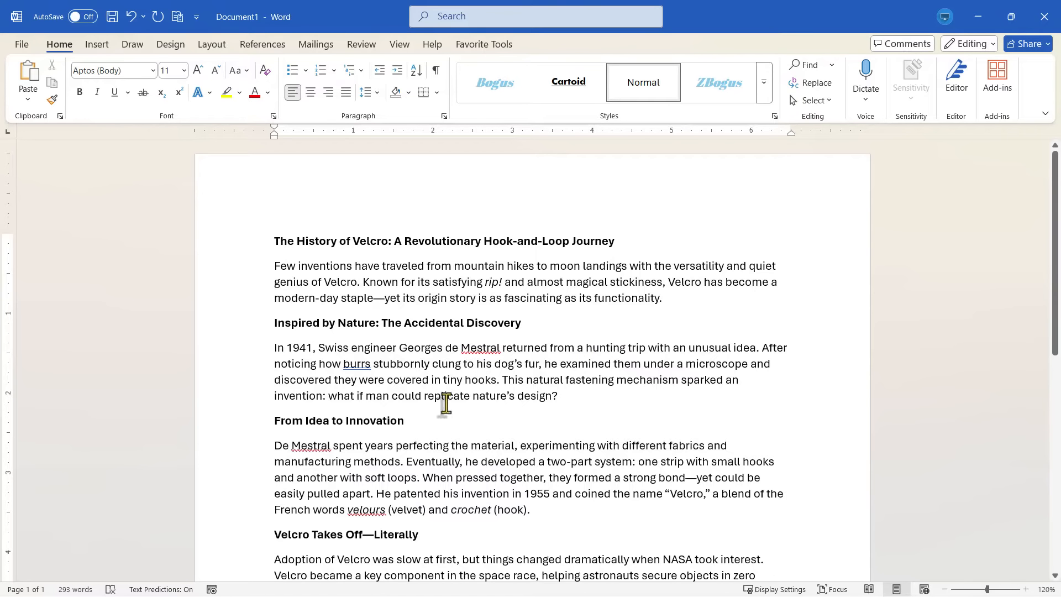
Step: Copy the heading "Velcro Takes Off—Literally" from the Velcro article
scroll(450, 290, "down", 7)
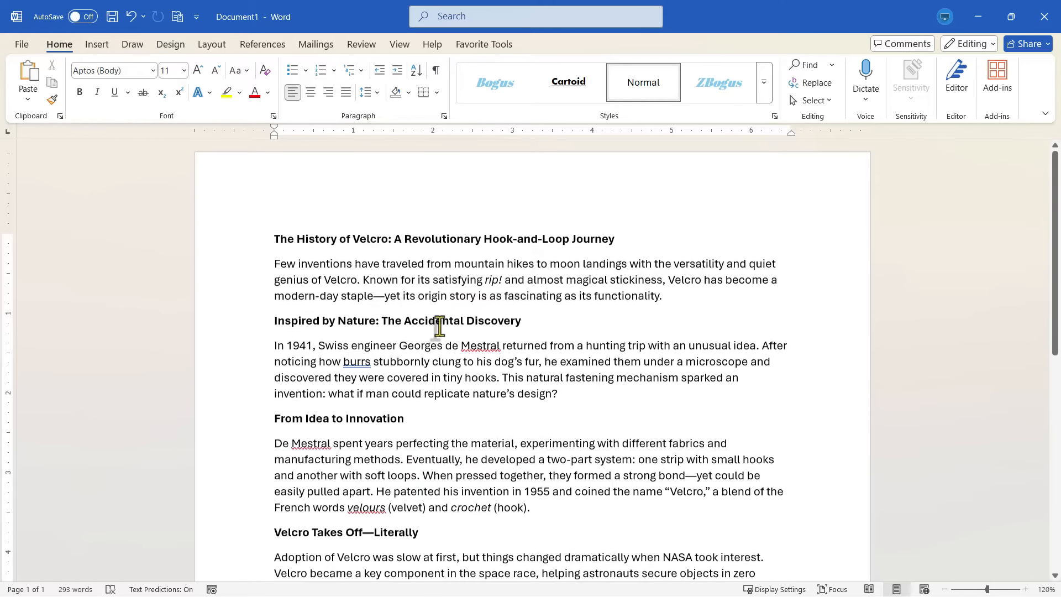
scroll(452, 364, "up", 3)
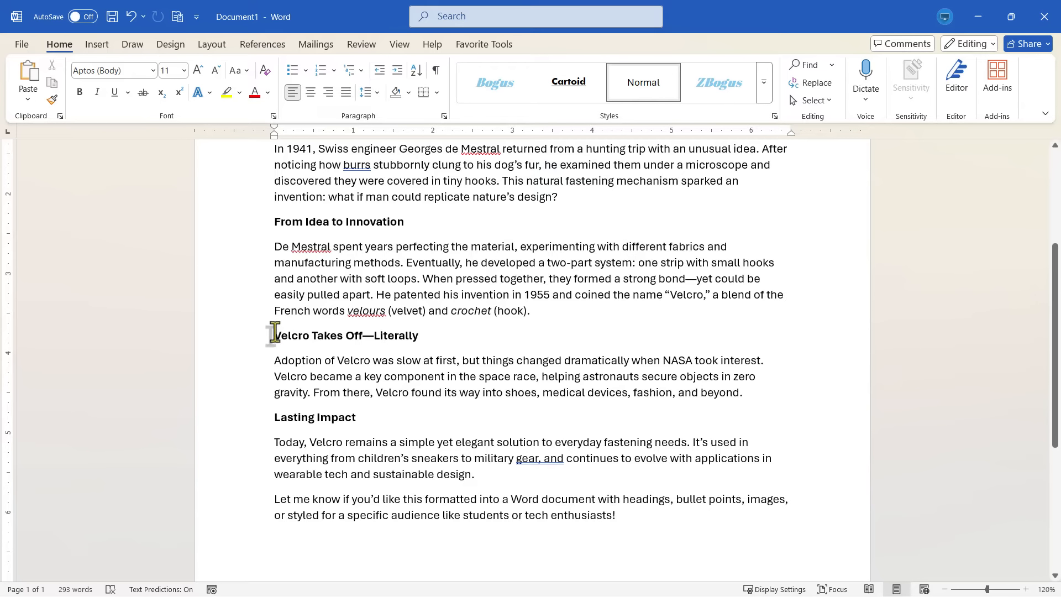
left_click_drag(275, 335, 426, 339)
key("ctrl+c")
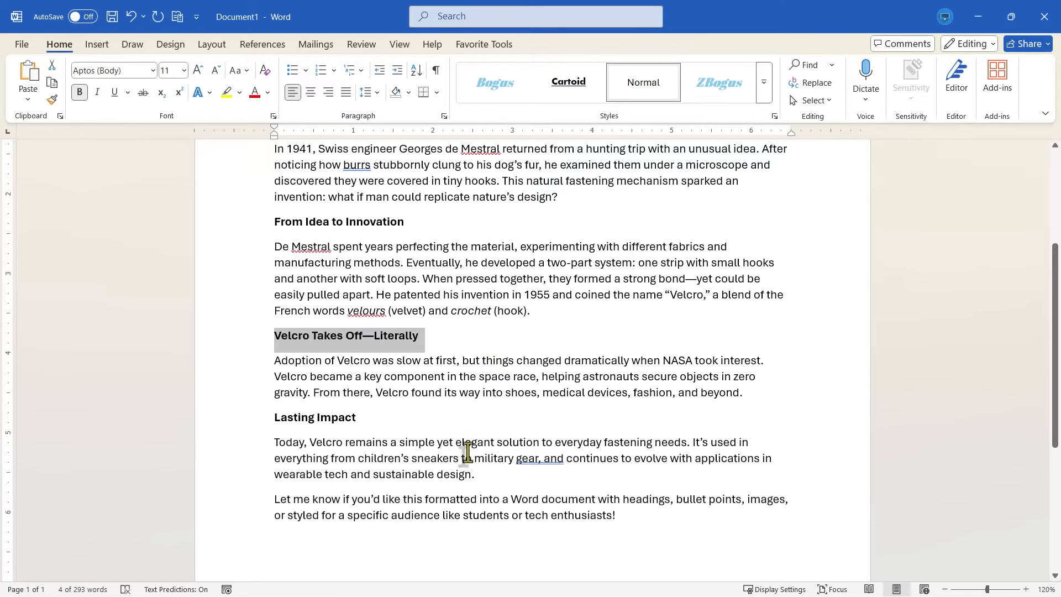
Step: Place the insertion point in the blank area below the article's last paragraph and display the Office clipboard history
left_click(514, 457)
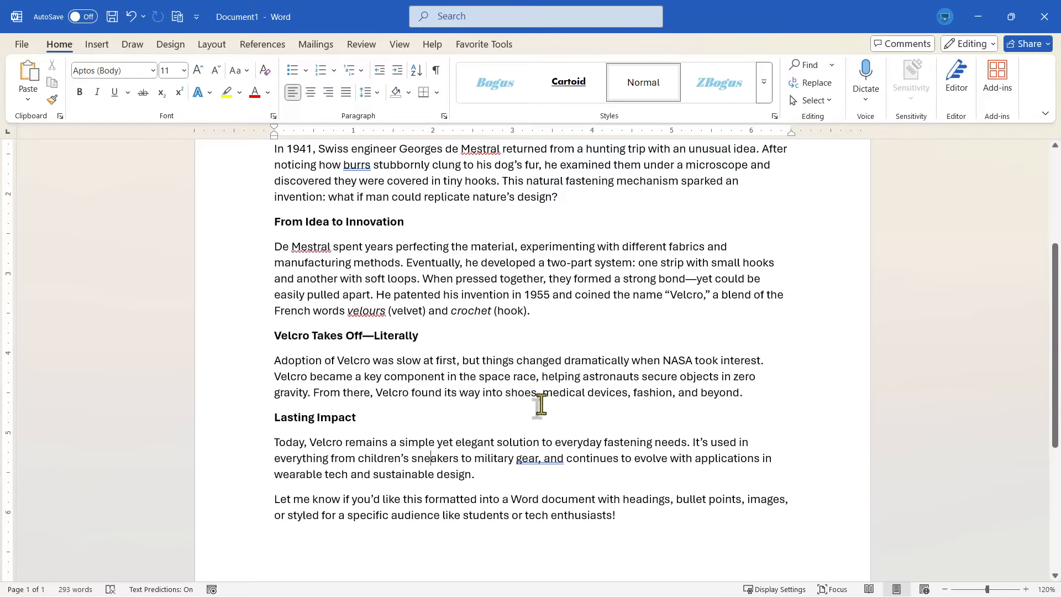
left_click(587, 376)
scroll(437, 337, "down", 5)
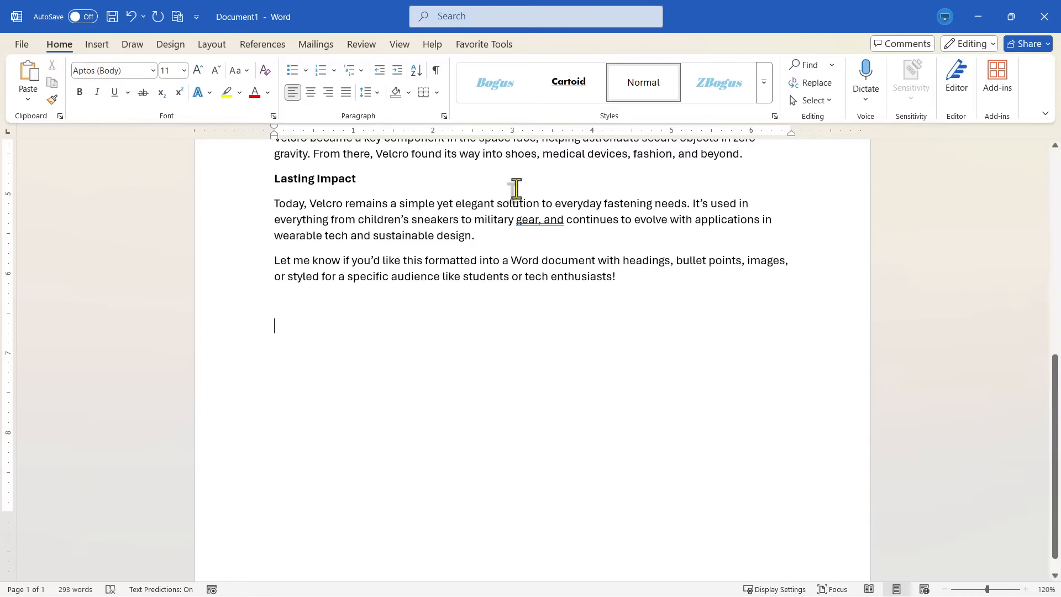
left_click(436, 352)
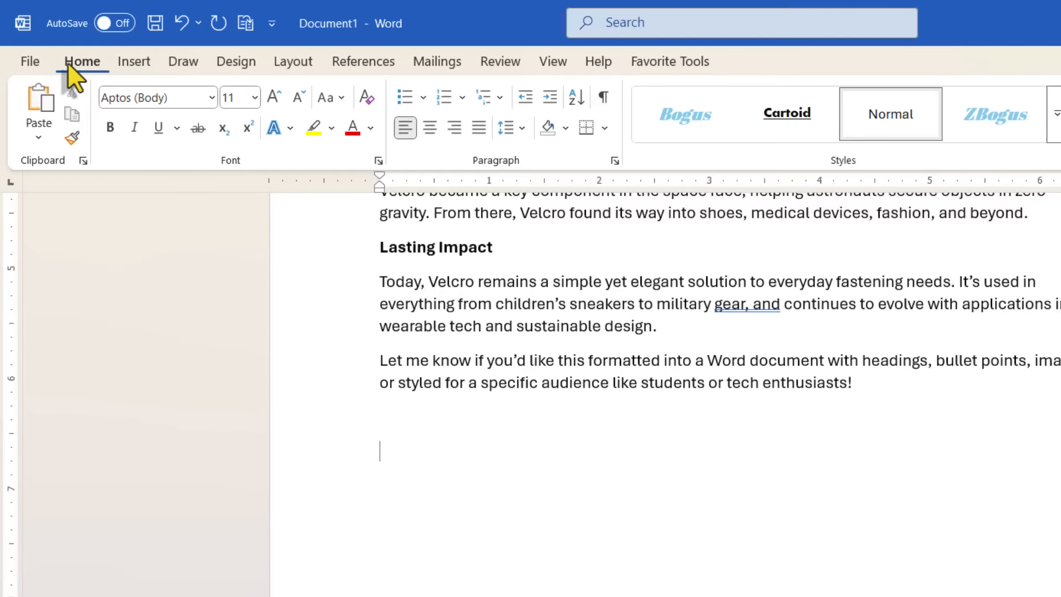
left_click(82, 161)
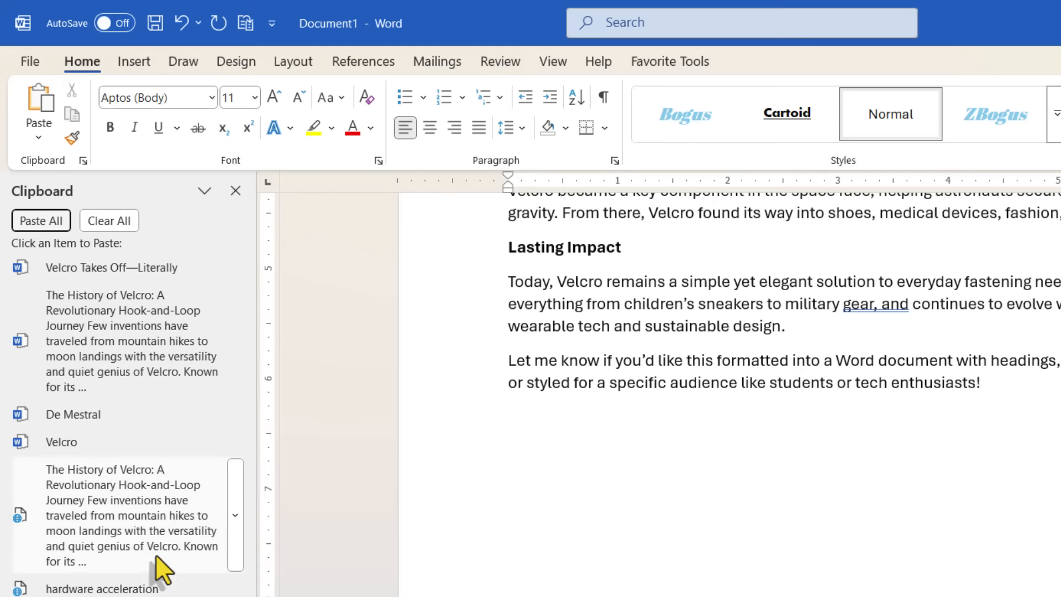
Step: Paste the copied heading "Velcro Takes Off—Literally" twice on the blank line after the article's last paragraph
left_click(592, 423)
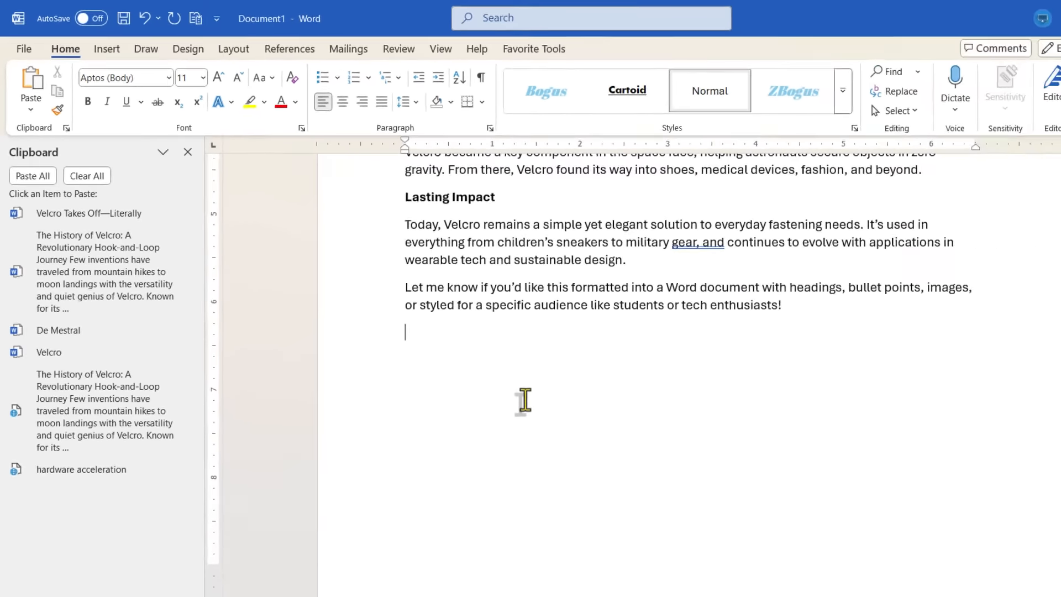
key("ctrl+v")
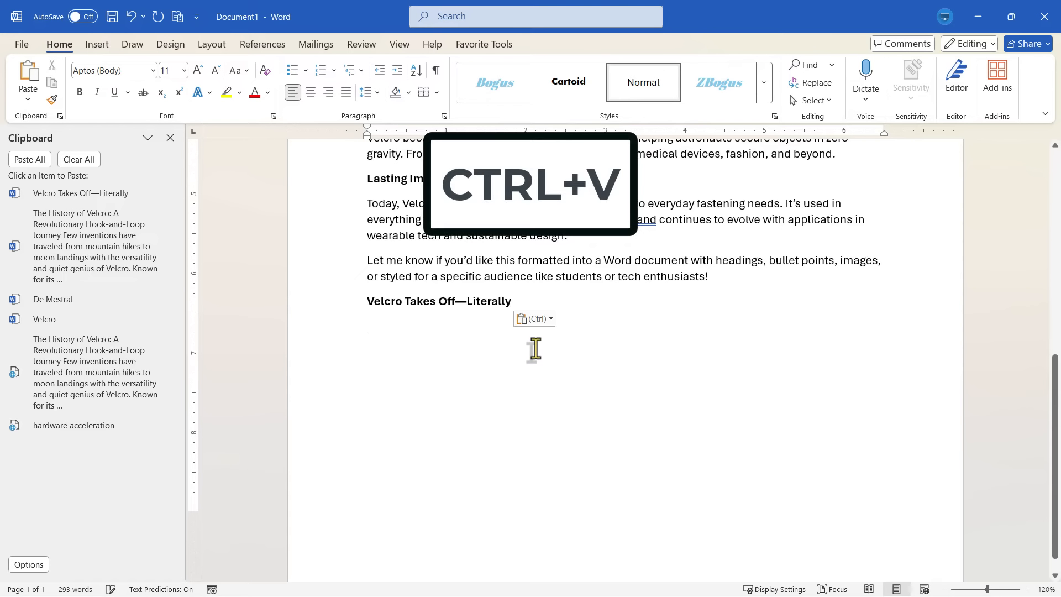
left_click(31, 78)
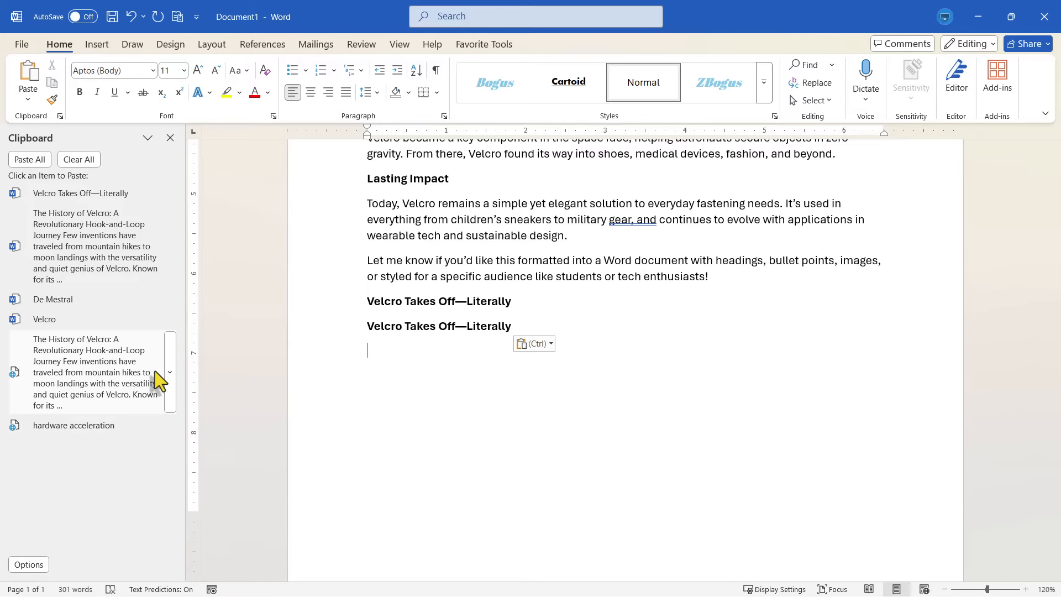
Step: Paste the full Velcro article, "De Mestral" and the article's title with intro paragraph from the clipboard history at the document's end
left_click(133, 376)
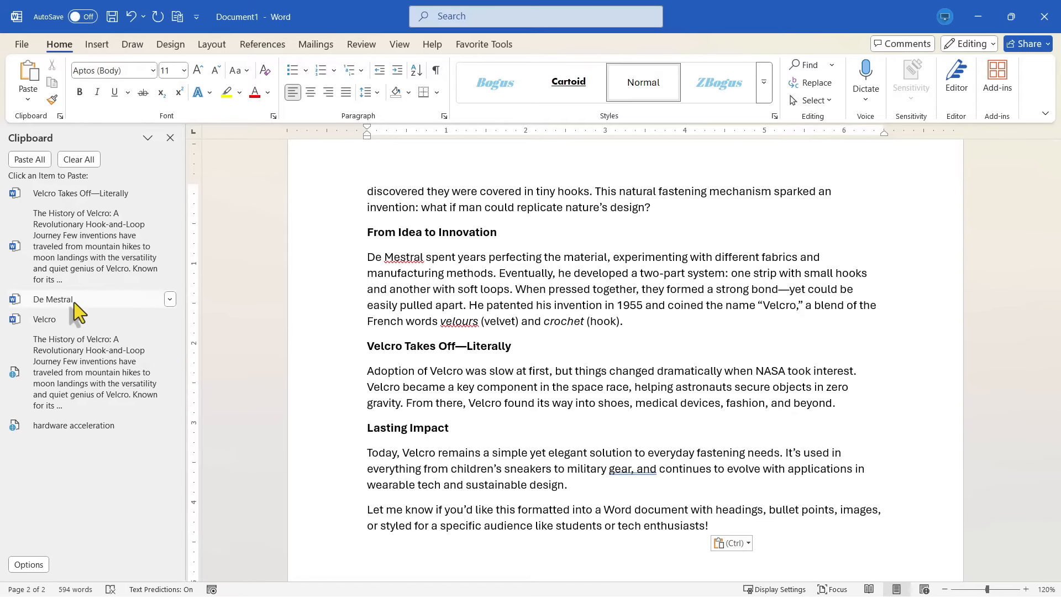
left_click(115, 304)
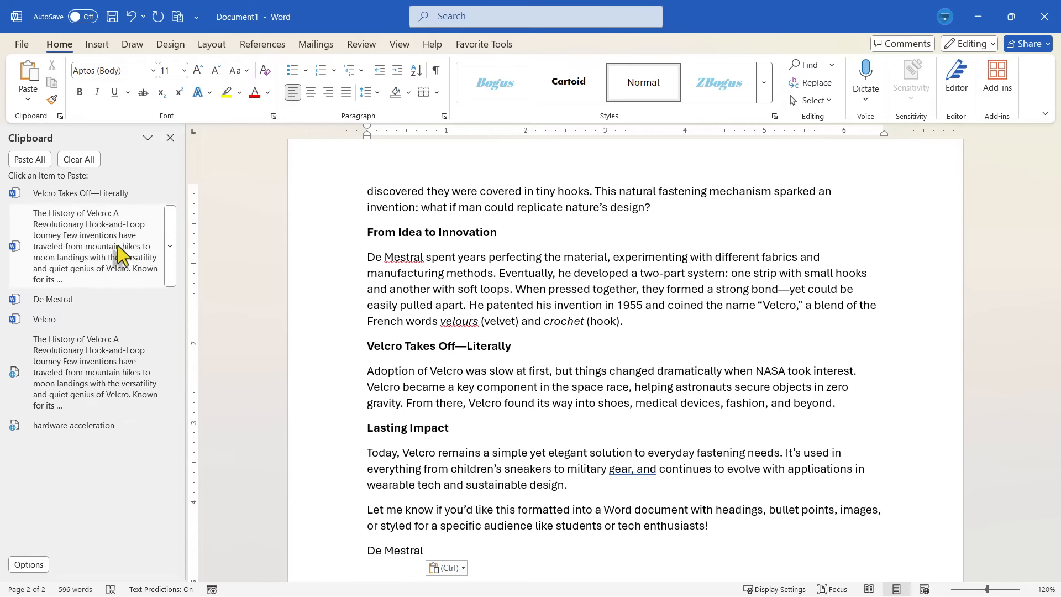
left_click(171, 251)
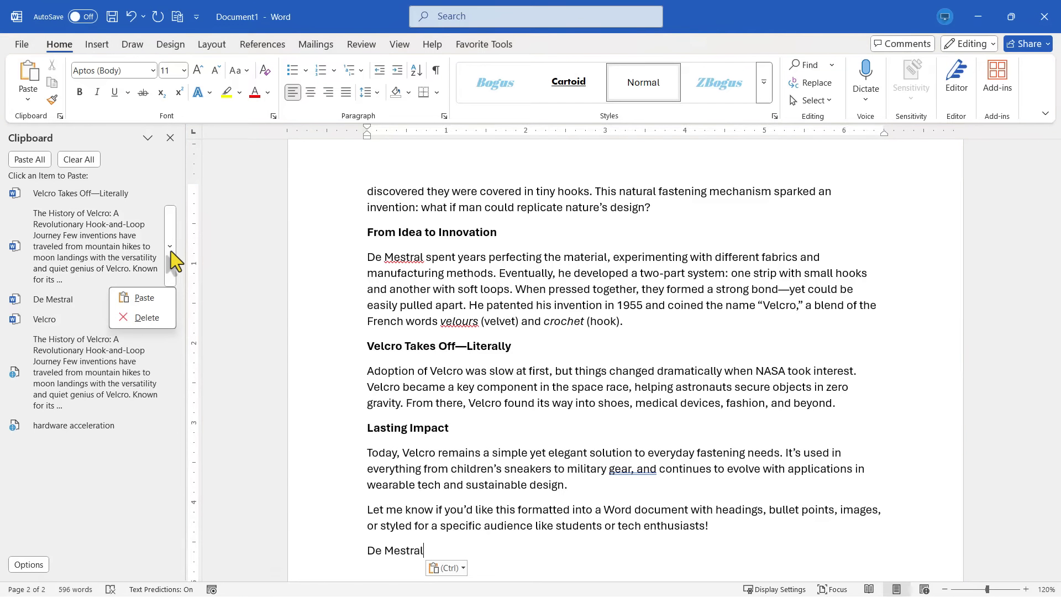
left_click(155, 296)
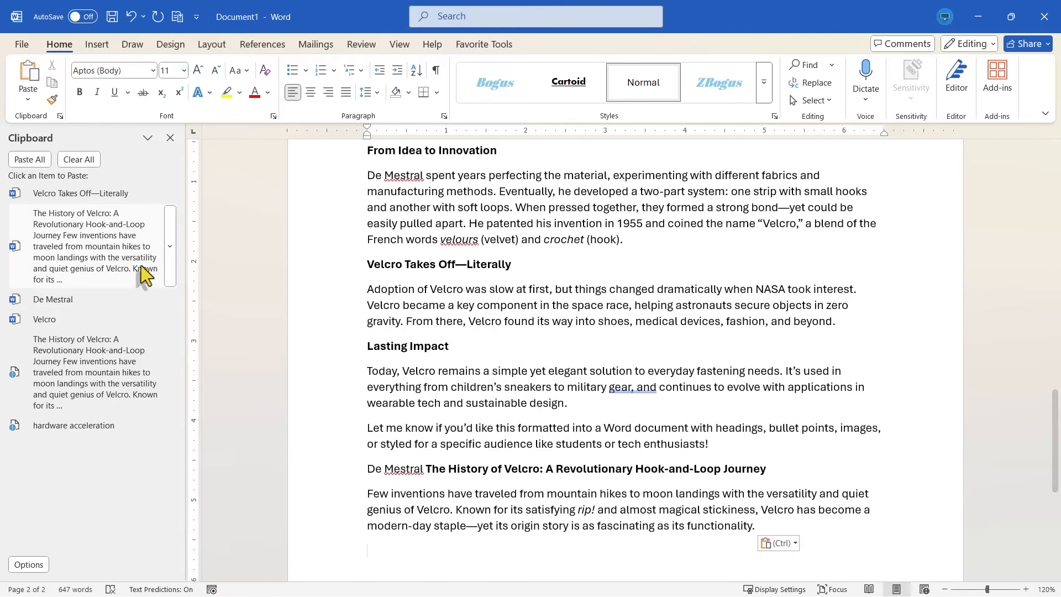
Step: Paste the clipboard history entries "De Mestral" and "Velcro" below the pasted intro paragraph
left_click(170, 243)
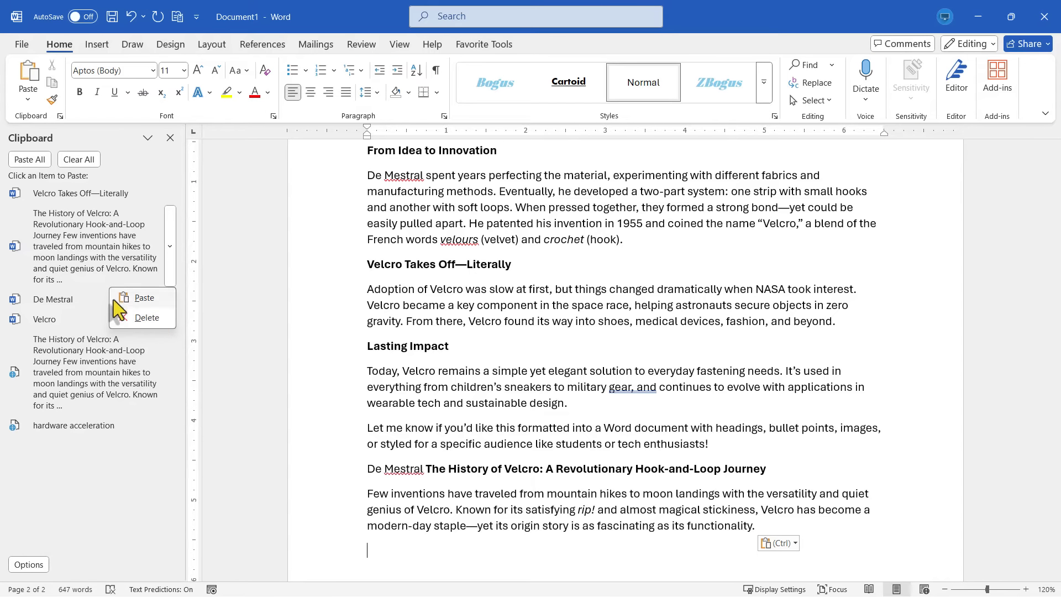
left_click(80, 301)
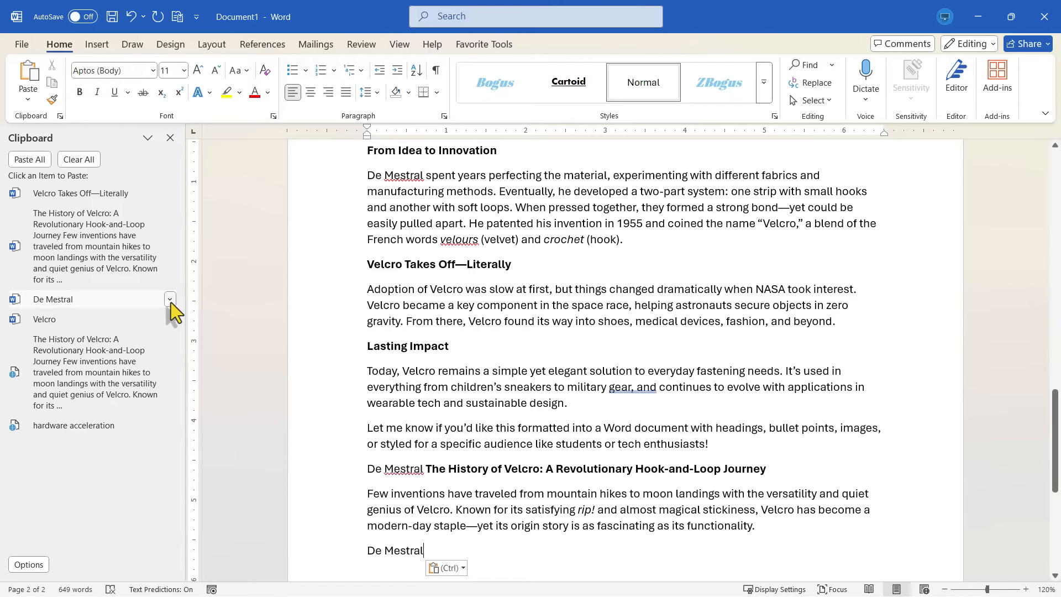
left_click(111, 319)
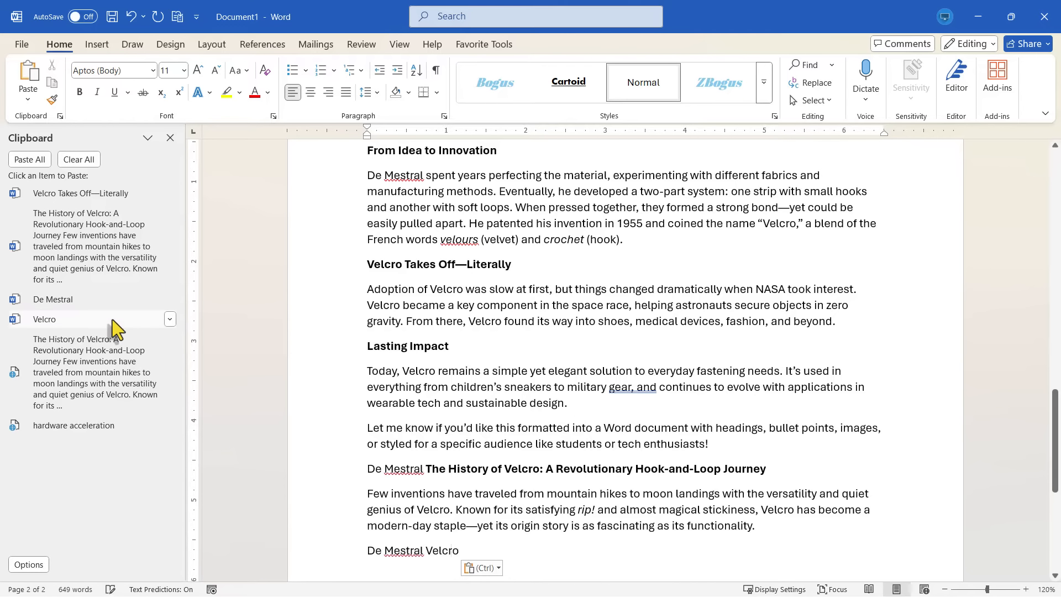
Step: Delete the "Velcro" entry from the clipboard history and paste all remaining entries at the document's end
left_click(171, 318)
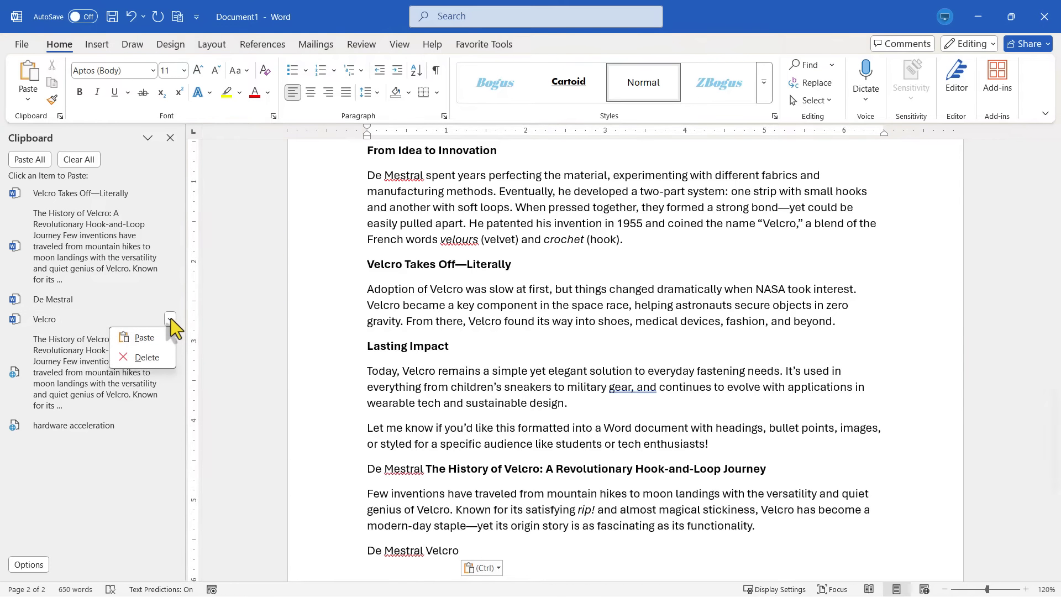
left_click(148, 358)
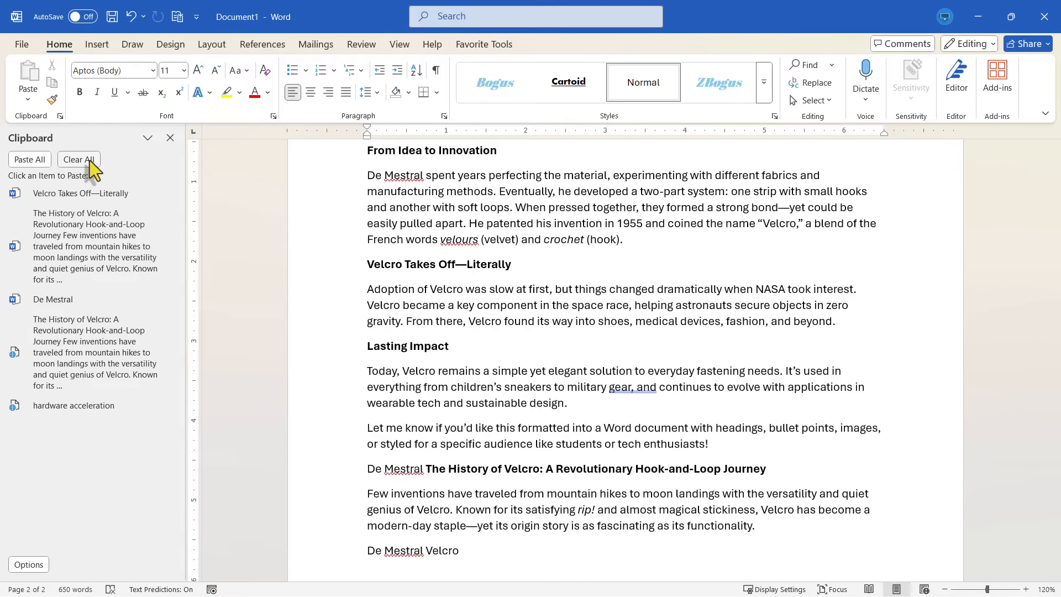
left_click(26, 160)
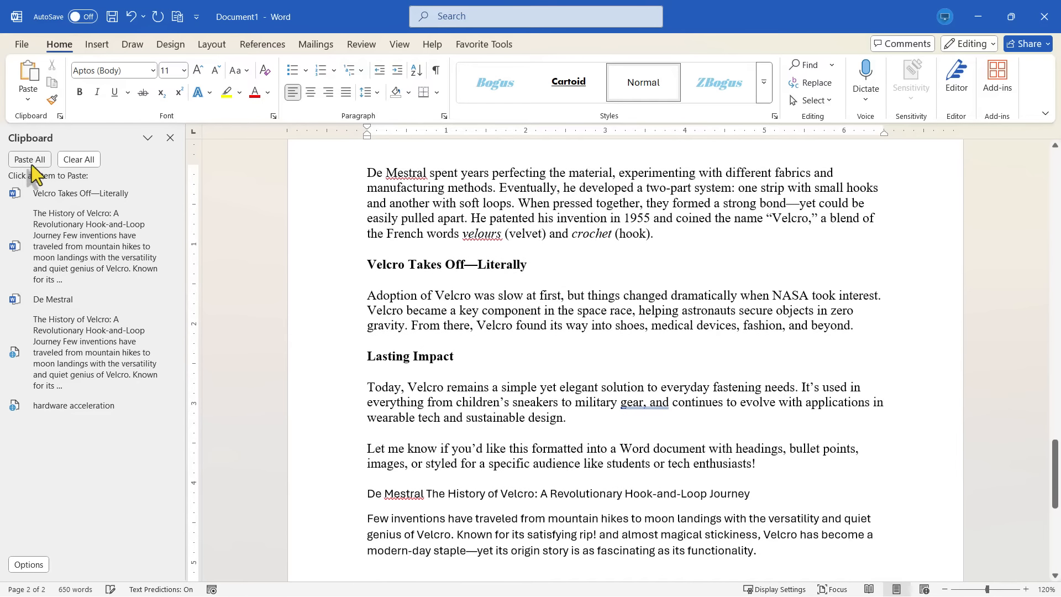
Step: Copy the "Lasting Impact" heading, the "De Mestral Velcro hardware acceleration" line and the "Few inventions" paragraph below it as separate clipboard entries
scroll(521, 280, "up", 12)
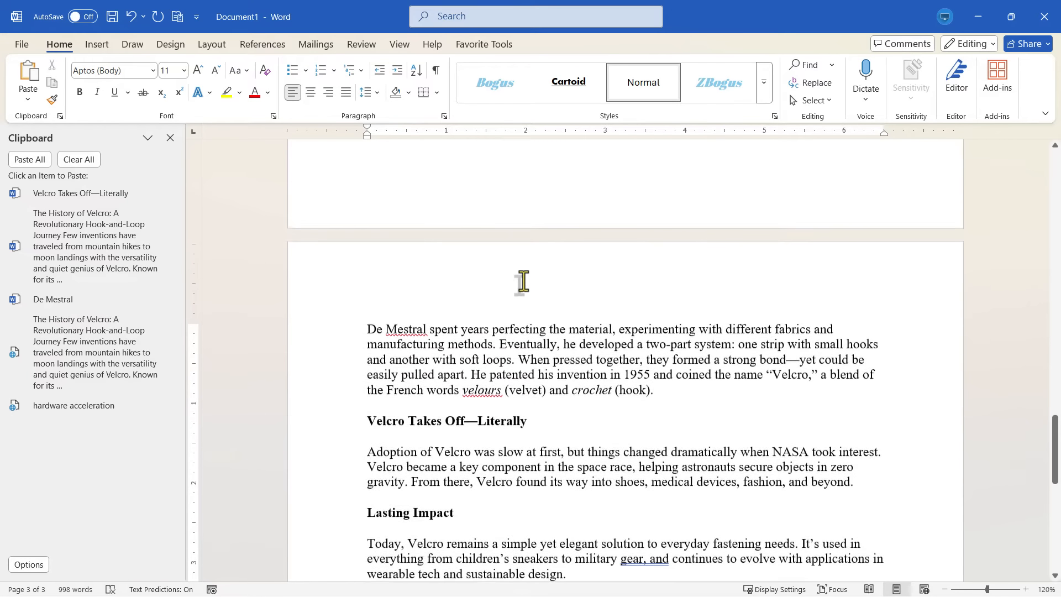
triple_click(466, 205)
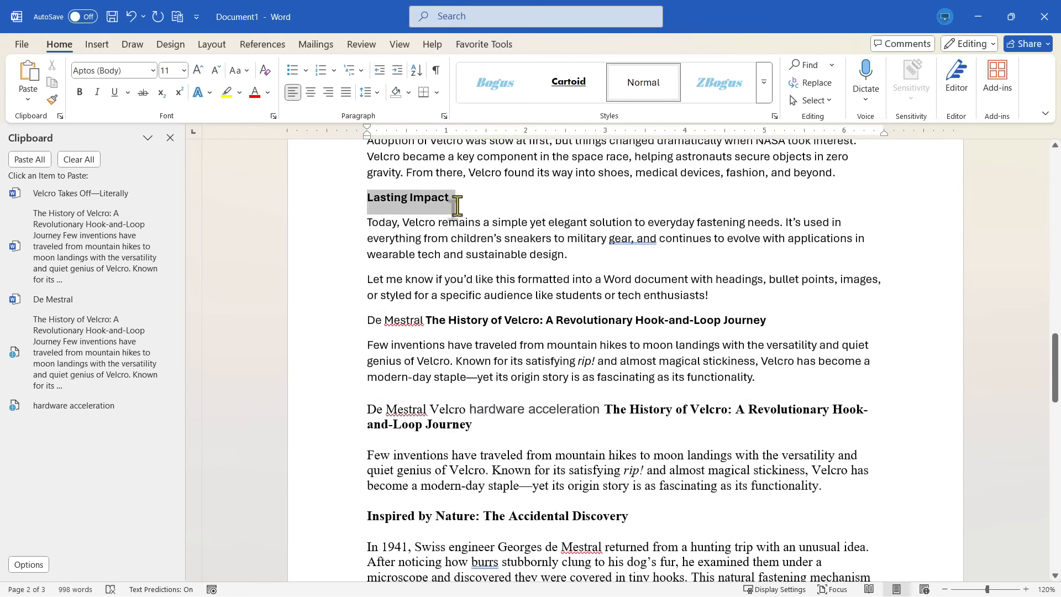
key("ctrl+c")
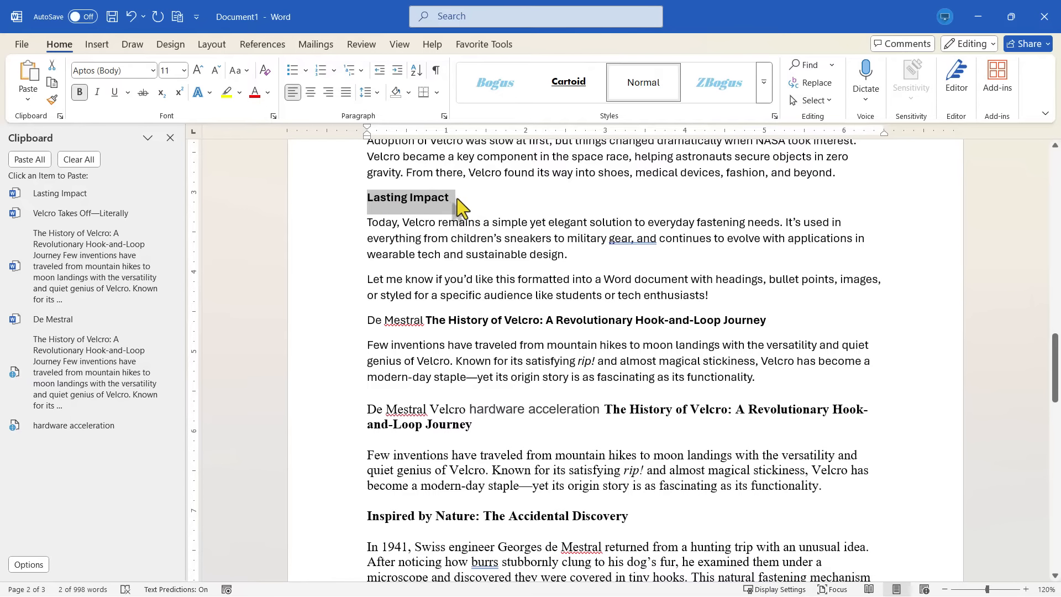
triple_click(392, 411)
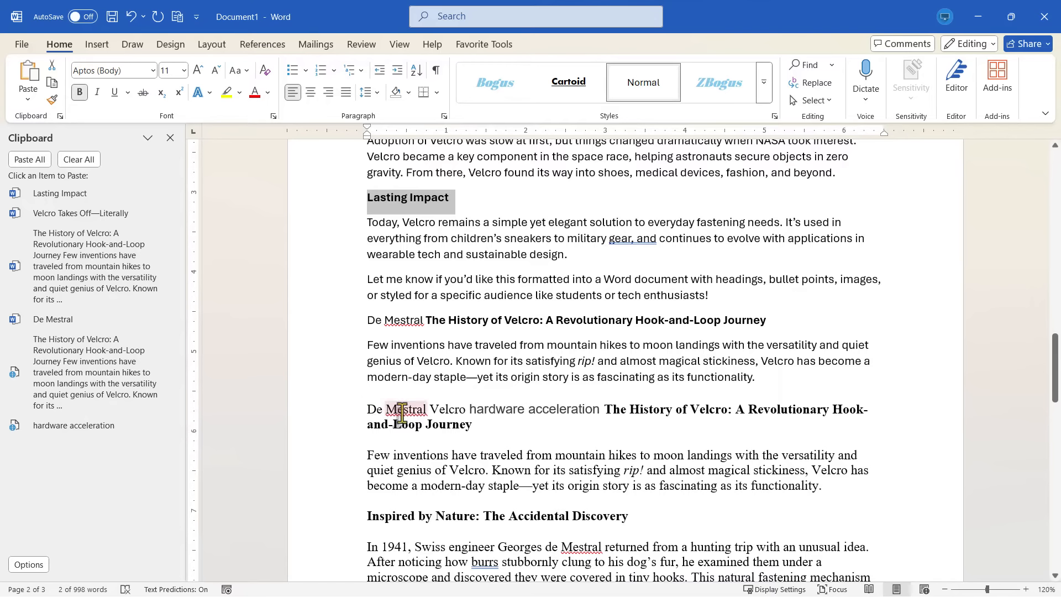
key("ctrl+c")
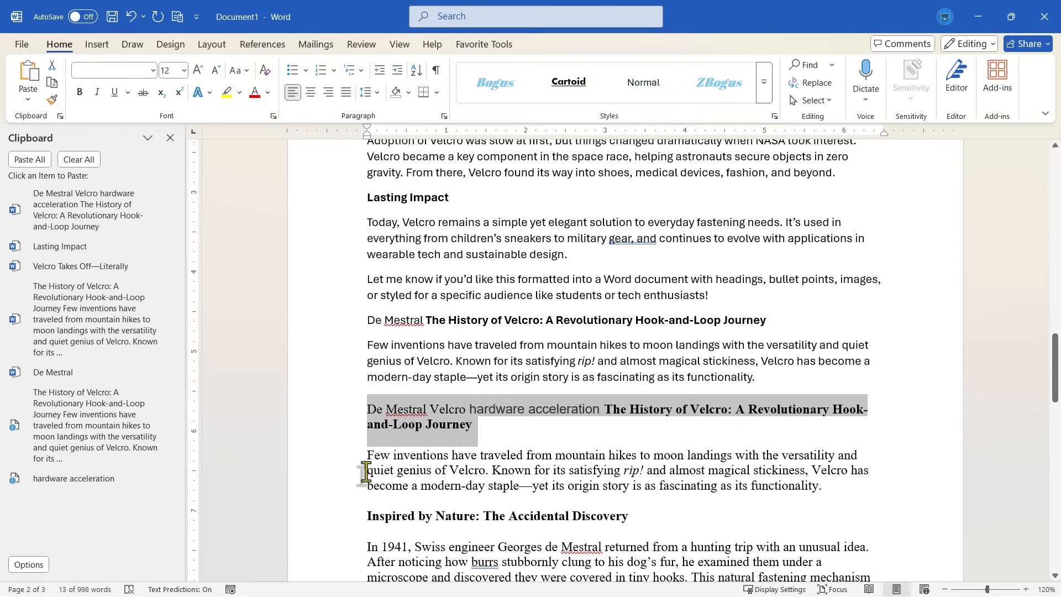
left_click_drag(365, 456, 827, 492)
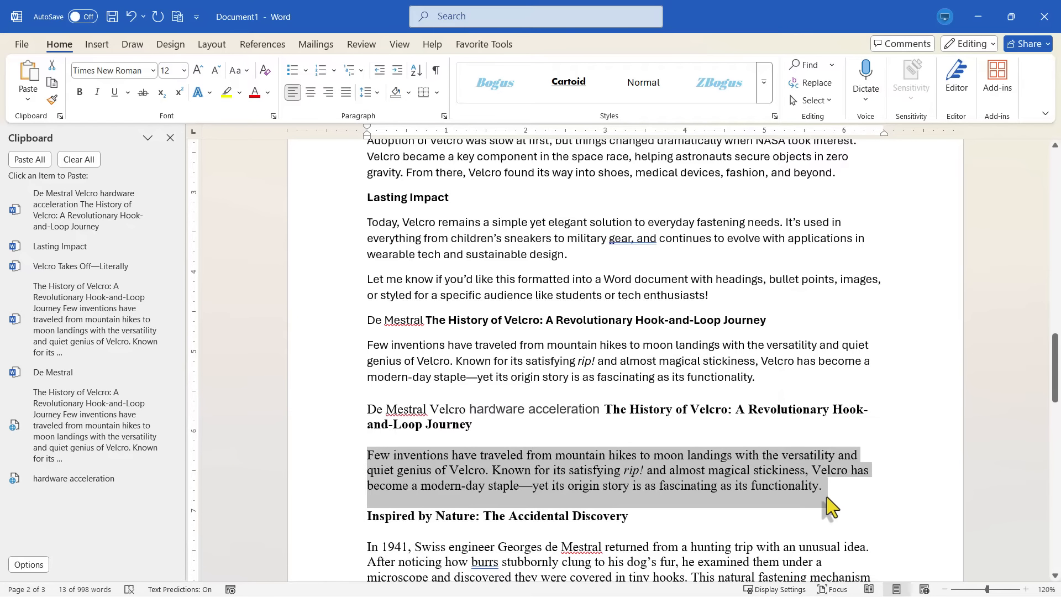
key("ctrl+c")
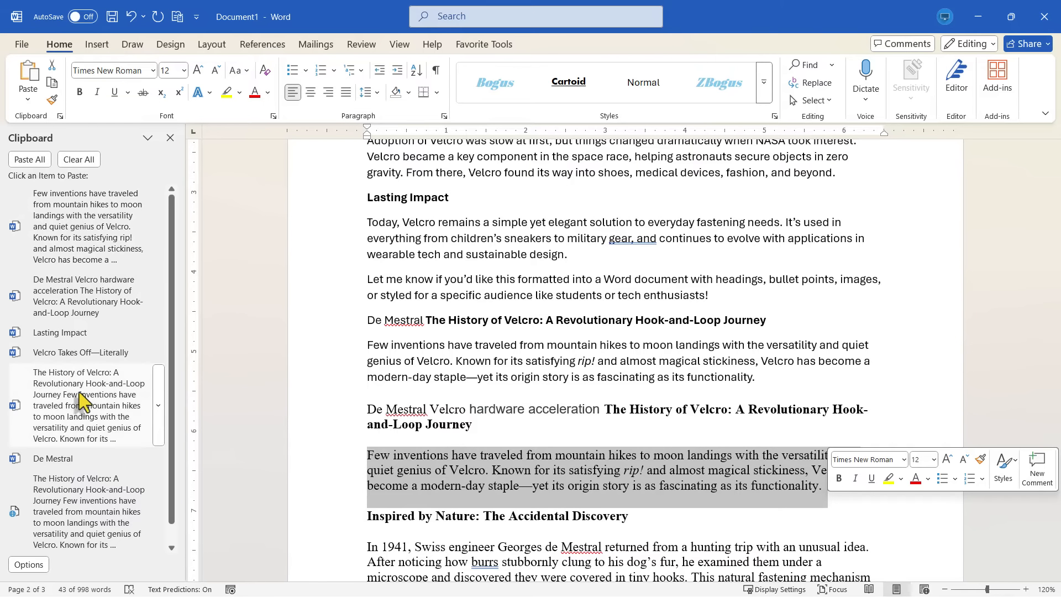
Step: Replace the selected "Few inventions" paragraph with the "Velcro Takes Off—Literally" entry and delete all clipboard entries older than "Lasting Impact"
left_click(124, 355)
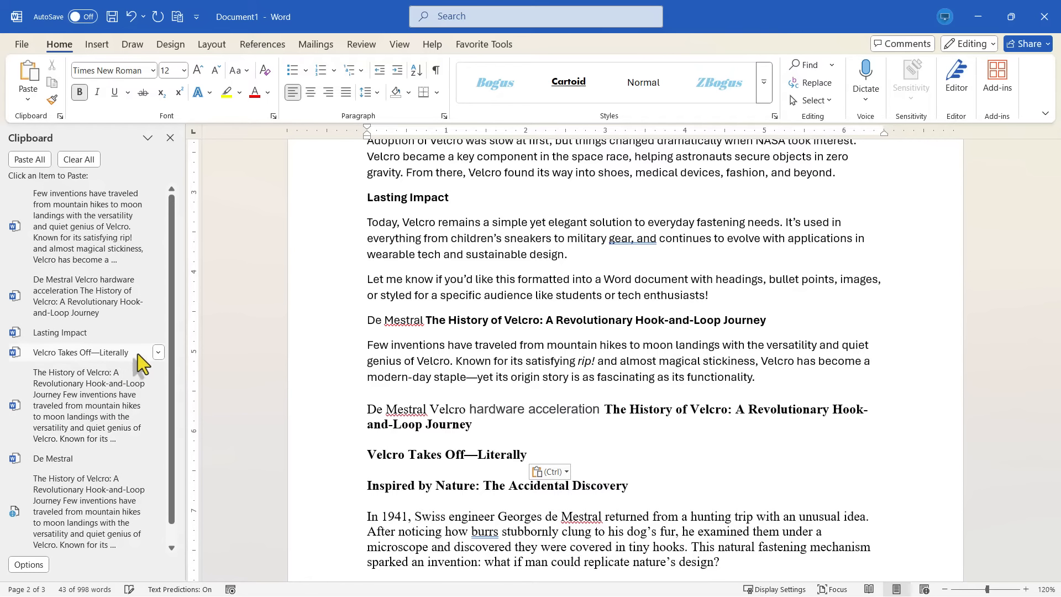
left_click(158, 352)
left_click(147, 387)
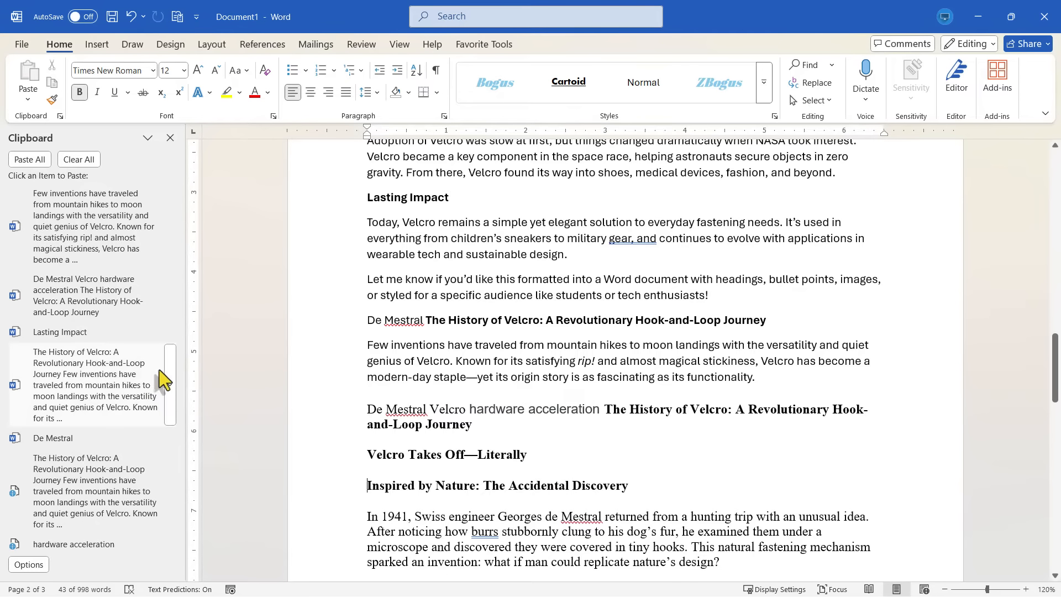
left_click(168, 412)
left_click(145, 456)
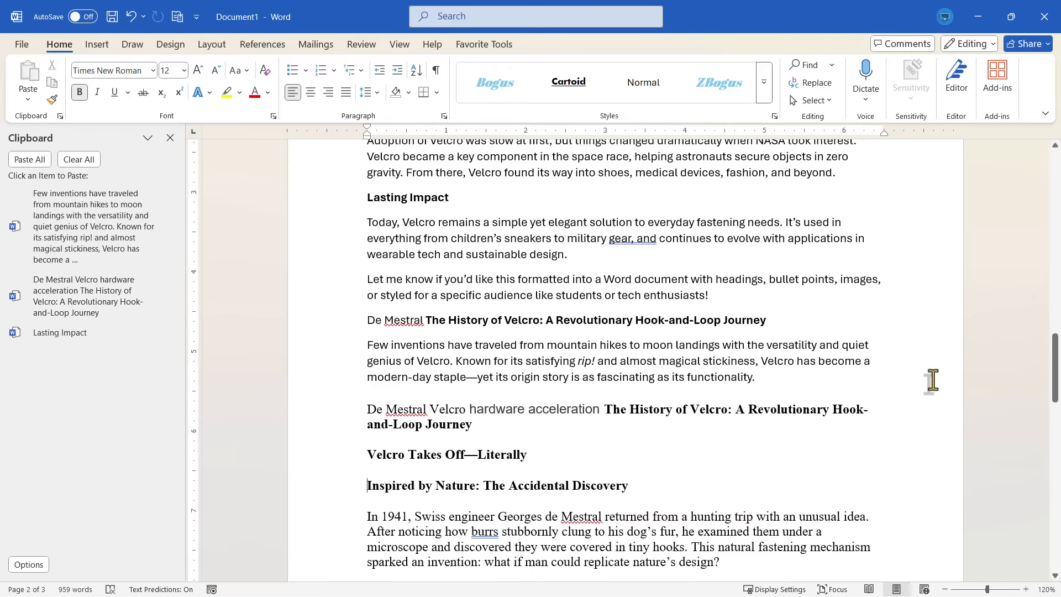
Step: Paste all three remaining clipboard entries together at the end of the document
scroll(869, 392, "down", 15)
left_click(655, 280)
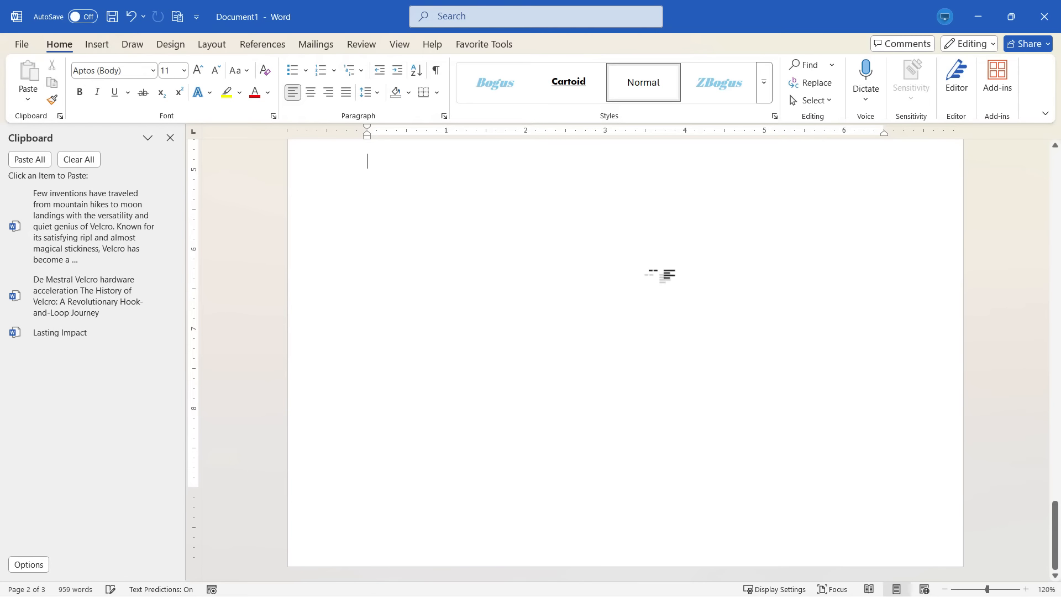
left_click(28, 163)
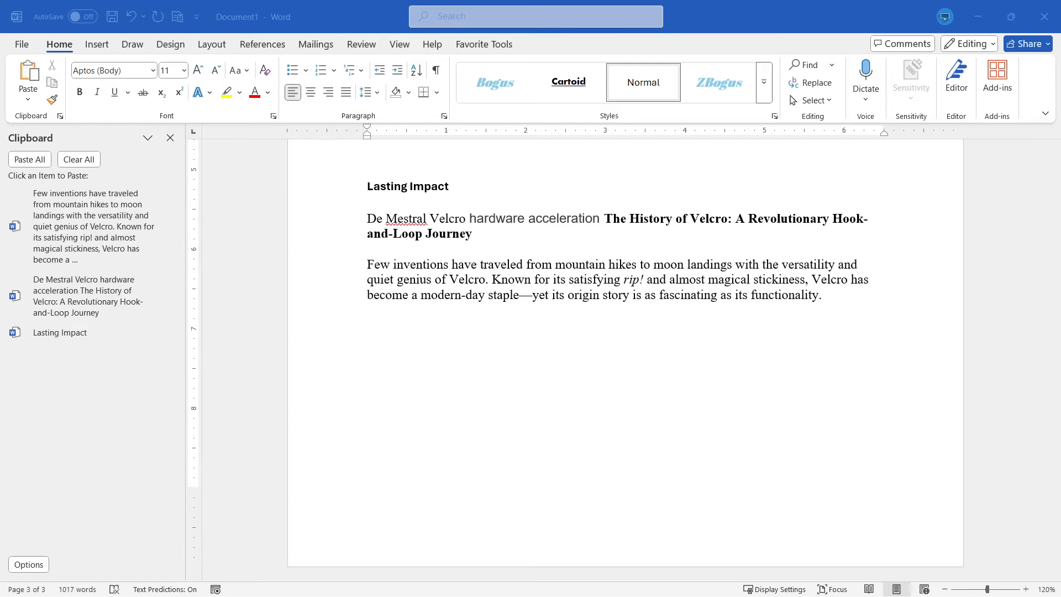
Step: Select the entire document and start Read Aloud from the beginning of the Velcro article
left_click_drag(823, 295, 362, 252)
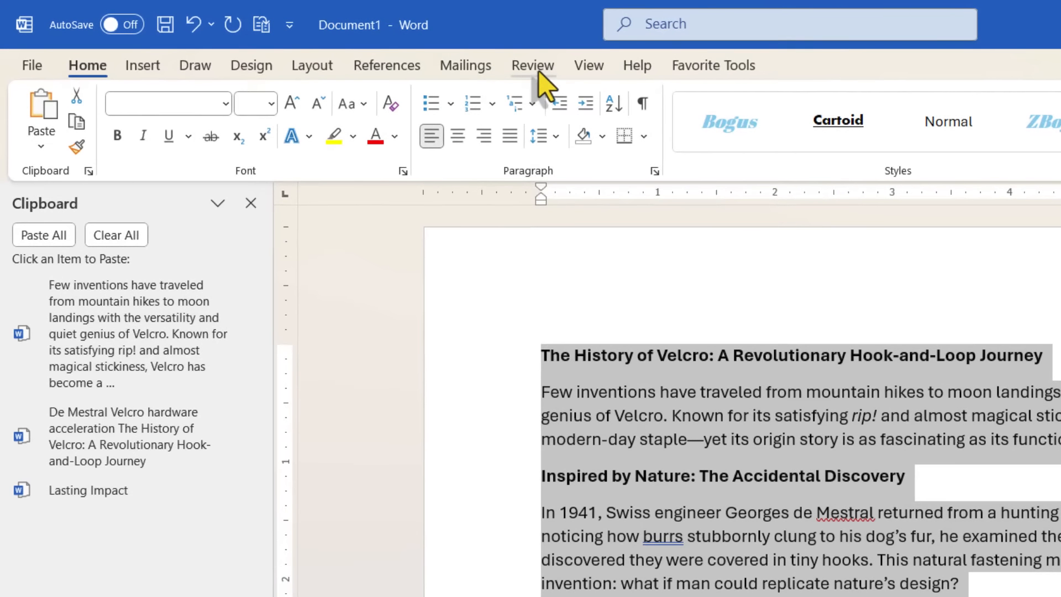
left_click(533, 65)
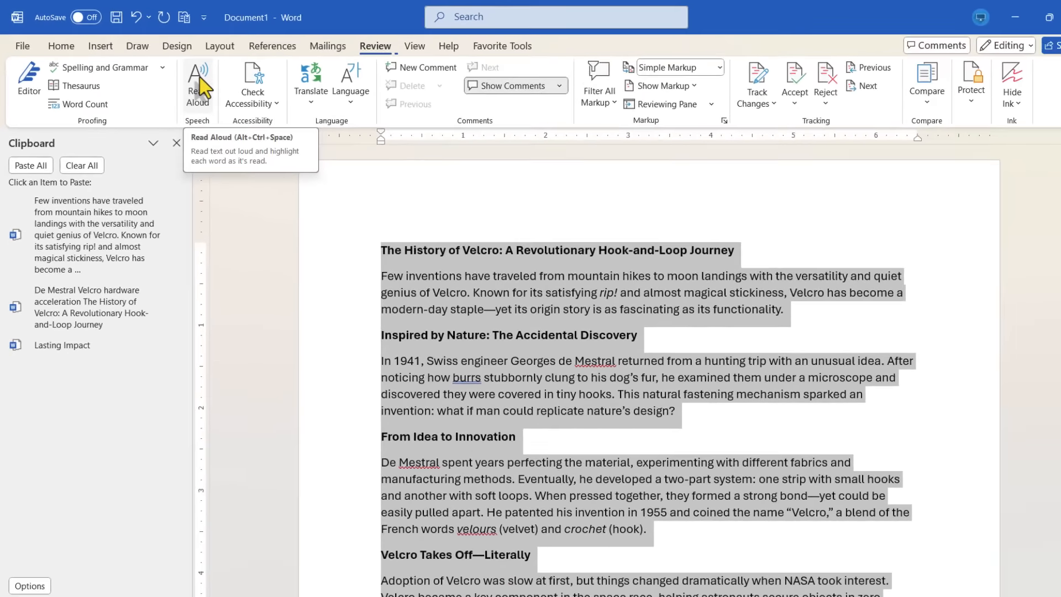
left_click(518, 457)
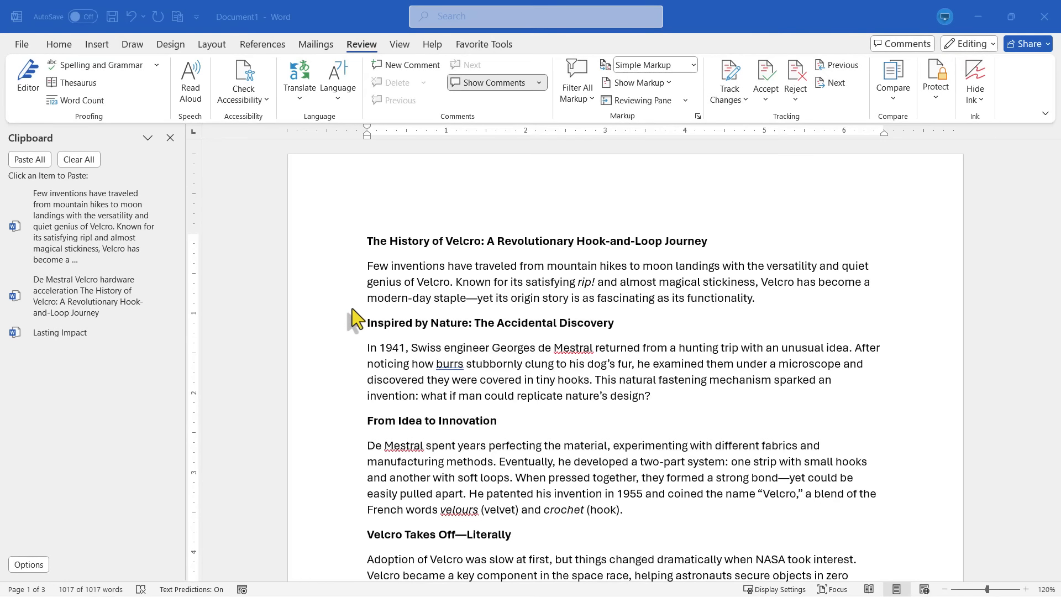
key("ctrl+a")
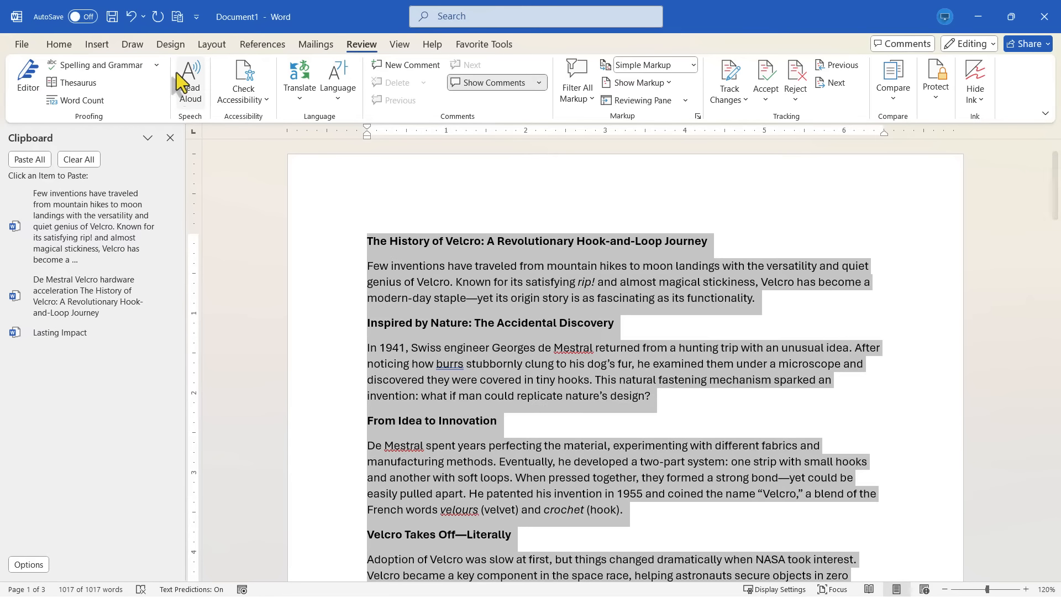
left_click(191, 84)
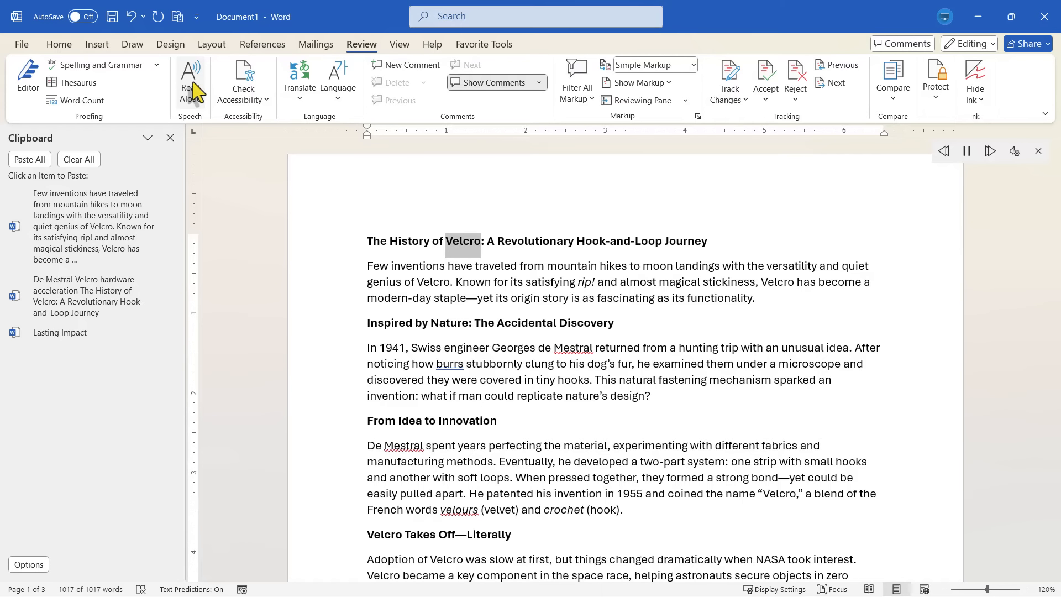
Step: Raise the speaker volume while the article is being read, and pause the reading
key("XF86AudioLowerVolume")
key("XF86AudioRaiseVolume")
key("XF86AudioRaiseVolume")
key("XF86AudioRaiseVolume")
key("XF86AudioRaiseVolume")
key("XF86AudioRaiseVolume")
key("XF86AudioRaiseVolume")
key("XF86AudioRaiseVolume")
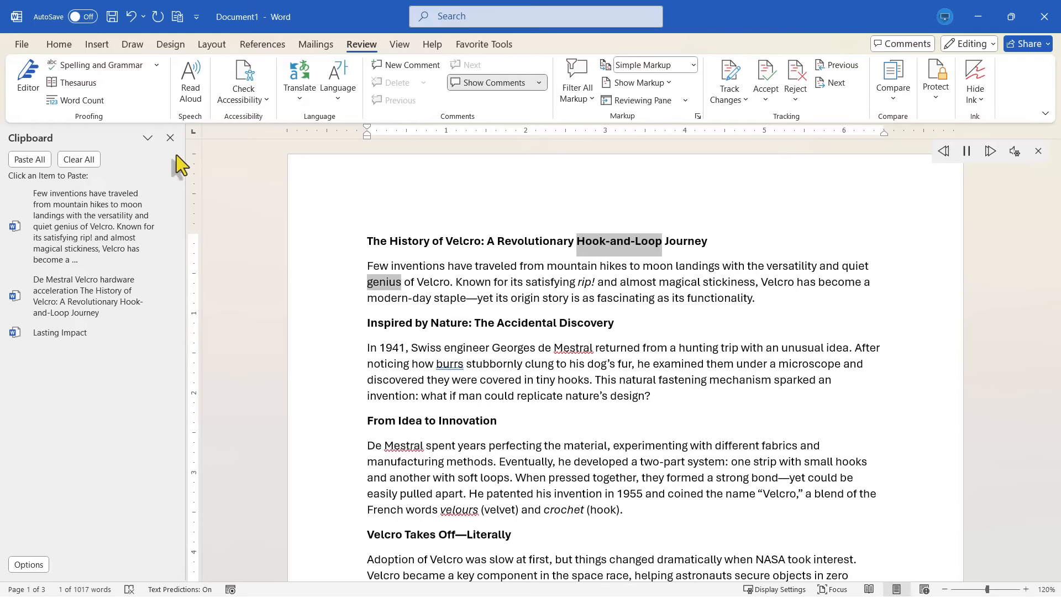
left_click(967, 152)
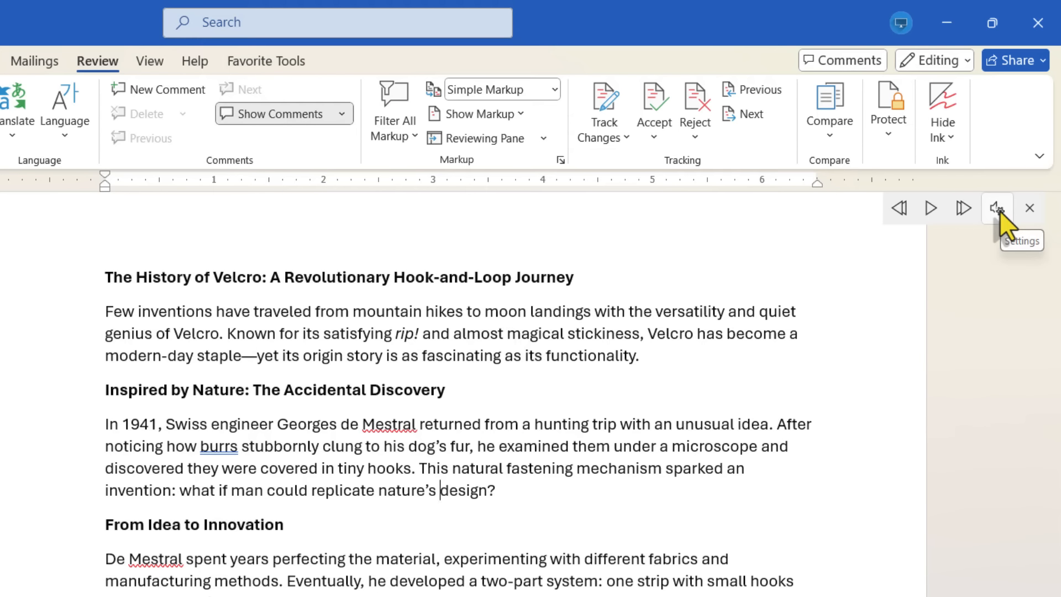
Step: Increase the Read Aloud reading speed well above the middle setting, play a short passage and pause it
left_click(998, 209)
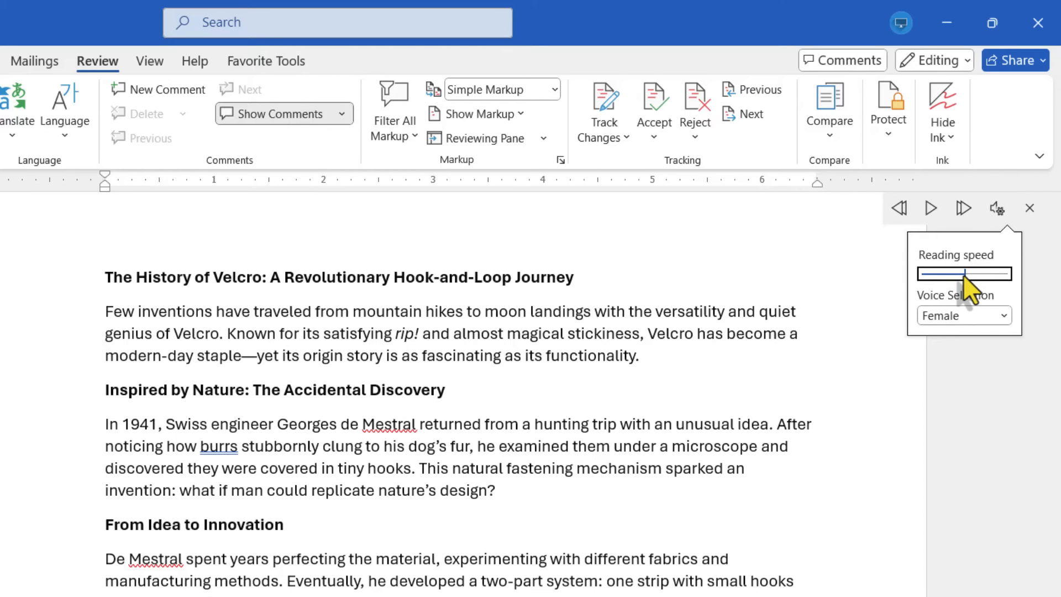
left_click_drag(965, 276, 994, 279)
left_click(930, 208)
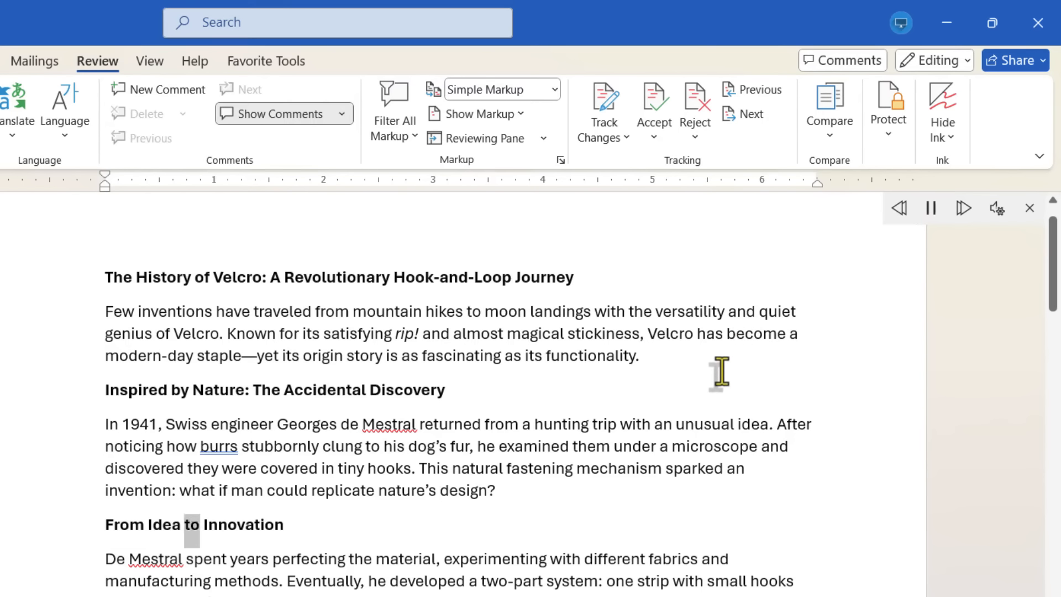
left_click(930, 207)
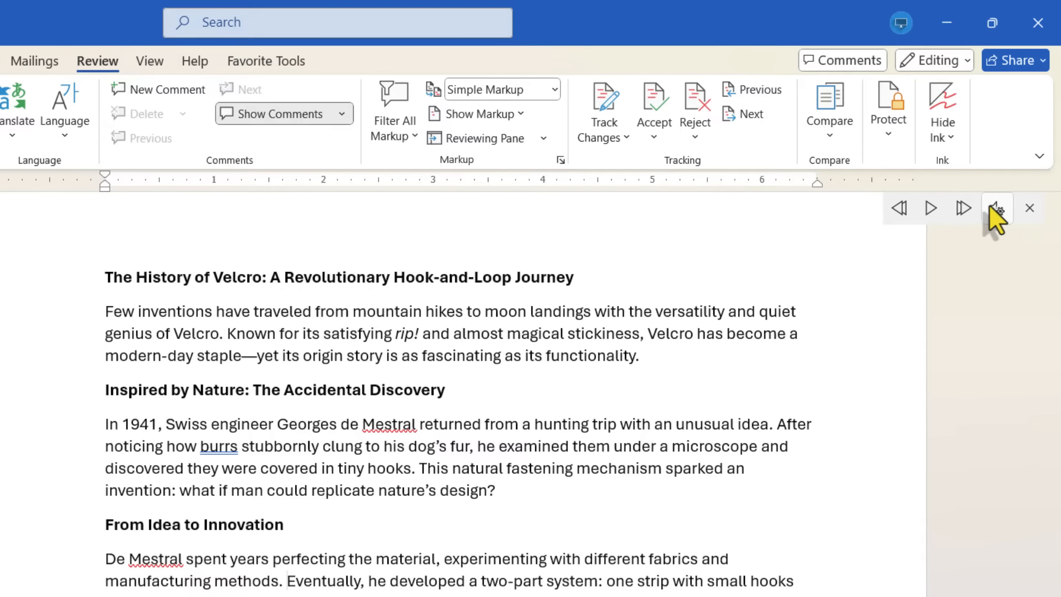
Step: Lower the reading speed to near its slowest setting, play a short passage and pause it
left_click(993, 211)
left_click_drag(995, 274, 935, 288)
left_click(932, 209)
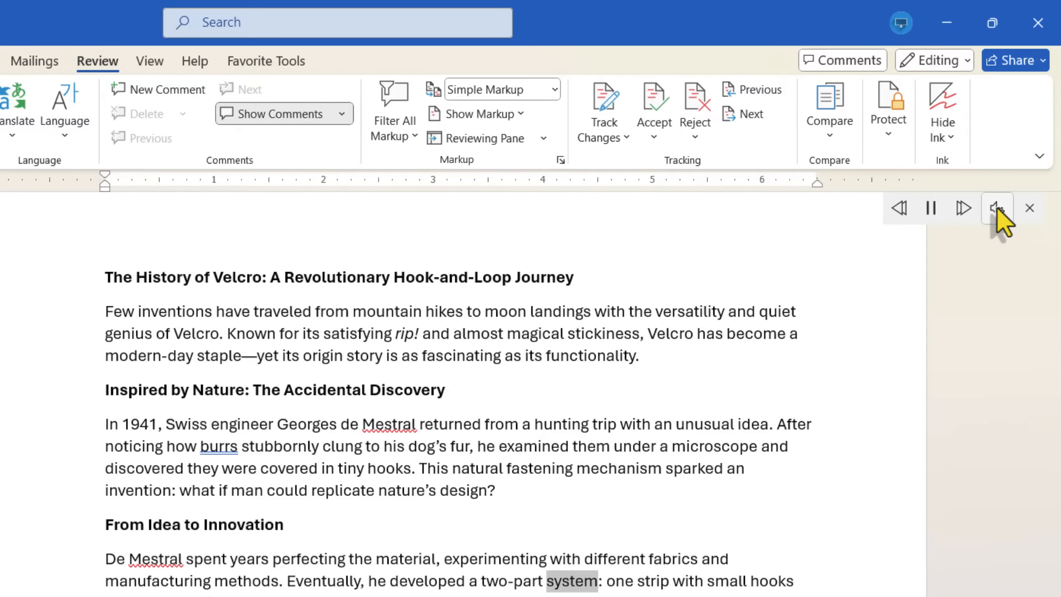
left_click(932, 208)
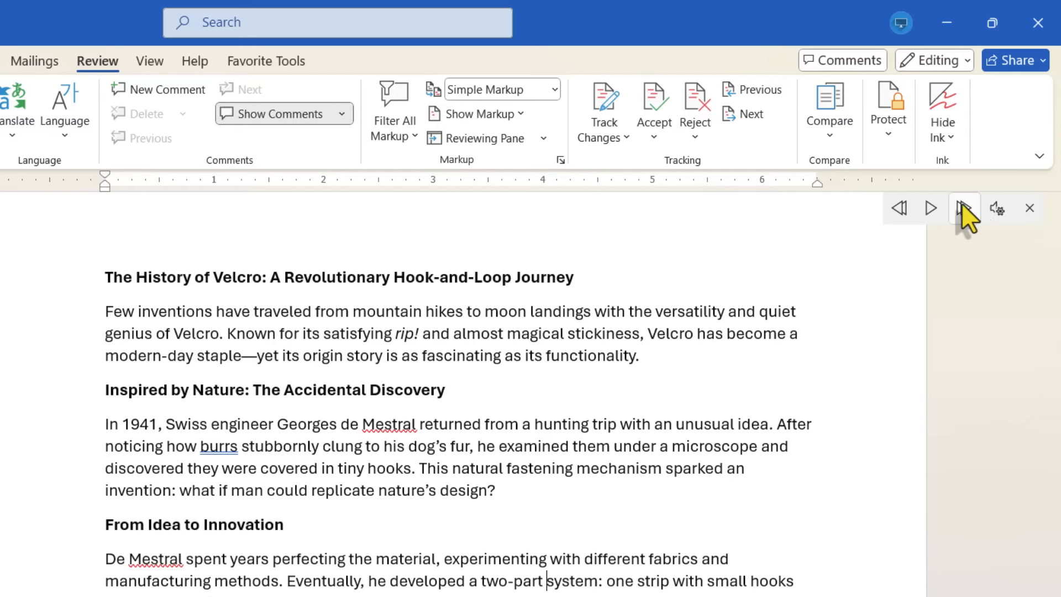
Step: Raise the reading speed well above the middle setting and switch the reading voice to Male
left_click(998, 208)
left_click_drag(930, 274, 990, 275)
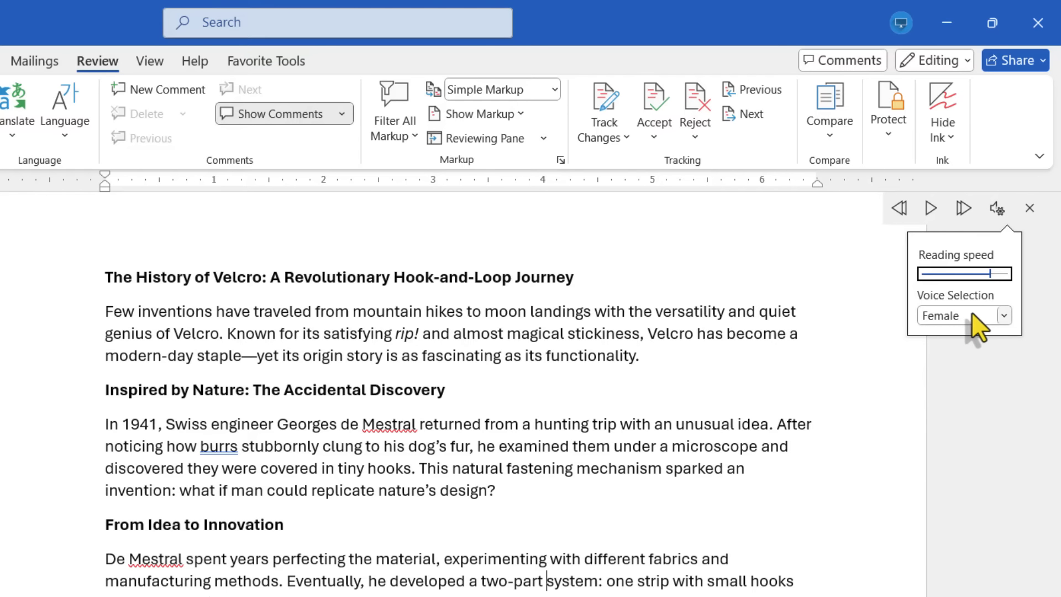
left_click(973, 315)
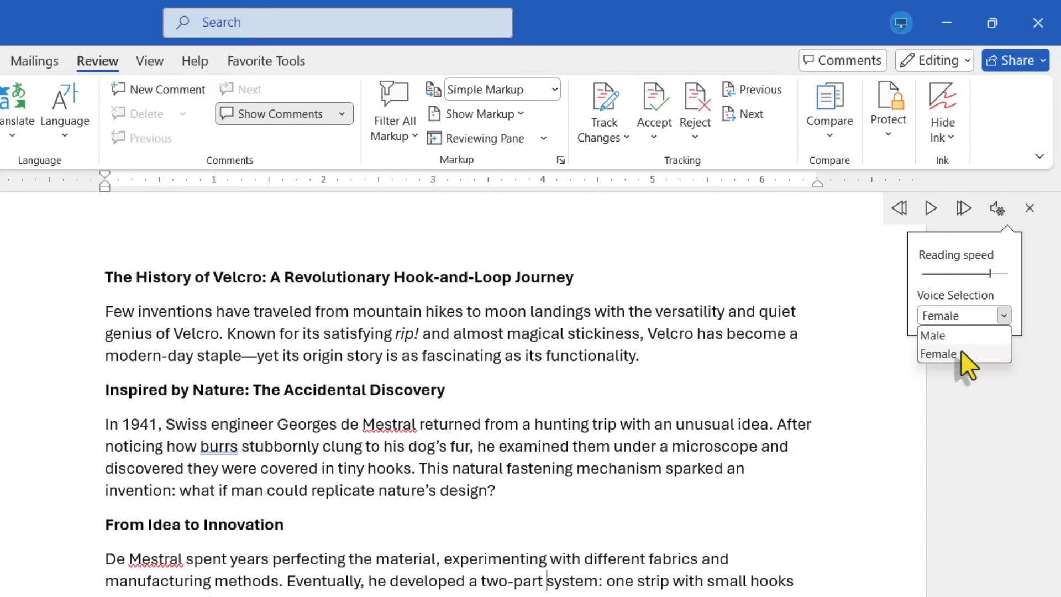
left_click(954, 335)
Step: Set the reading speed slightly above the middle, play part of the "Few inventions" paragraph and pause the reading
left_click_drag(983, 275, 973, 275)
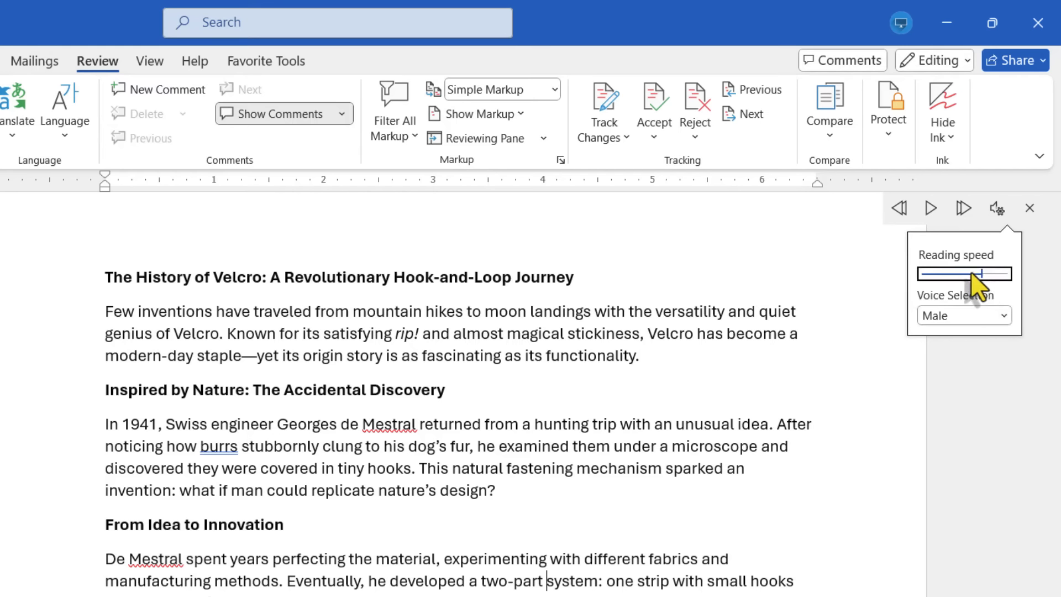
left_click(964, 274)
left_click(978, 273)
left_click(865, 333)
left_click(931, 211)
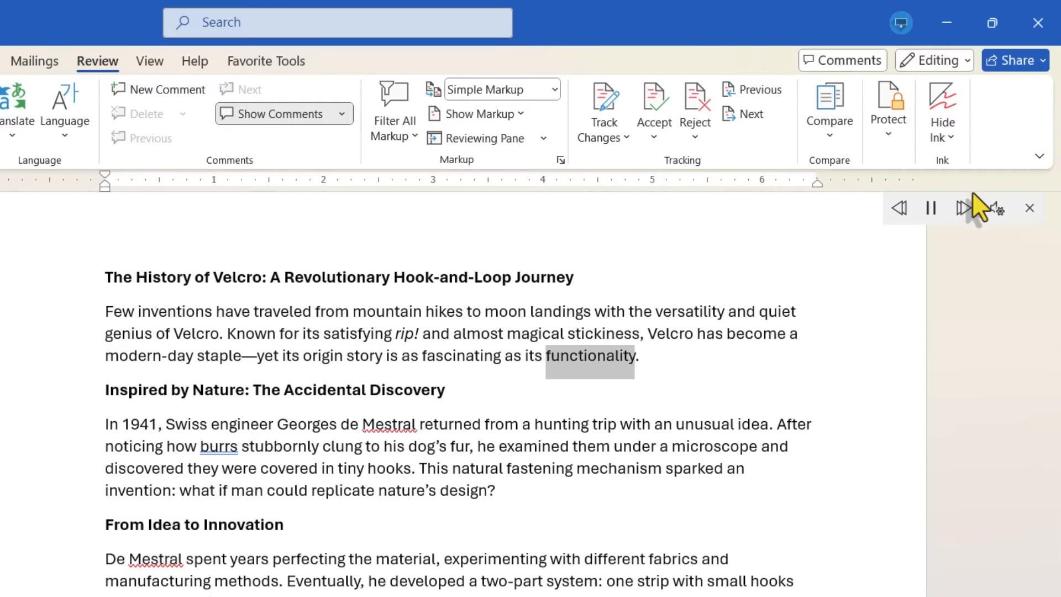
left_click(940, 216)
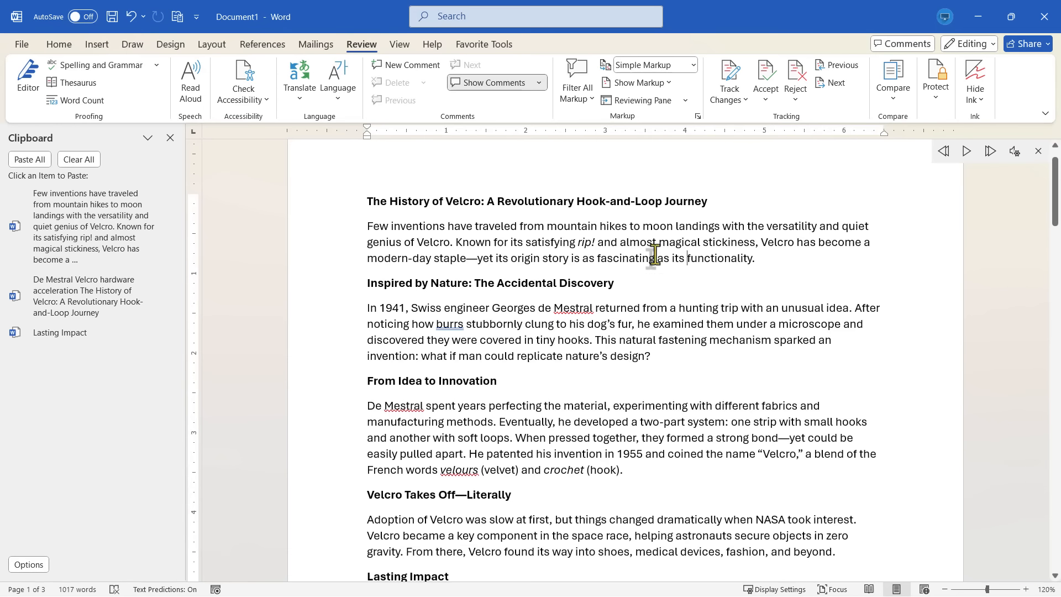
scroll(505, 415, "up", 1)
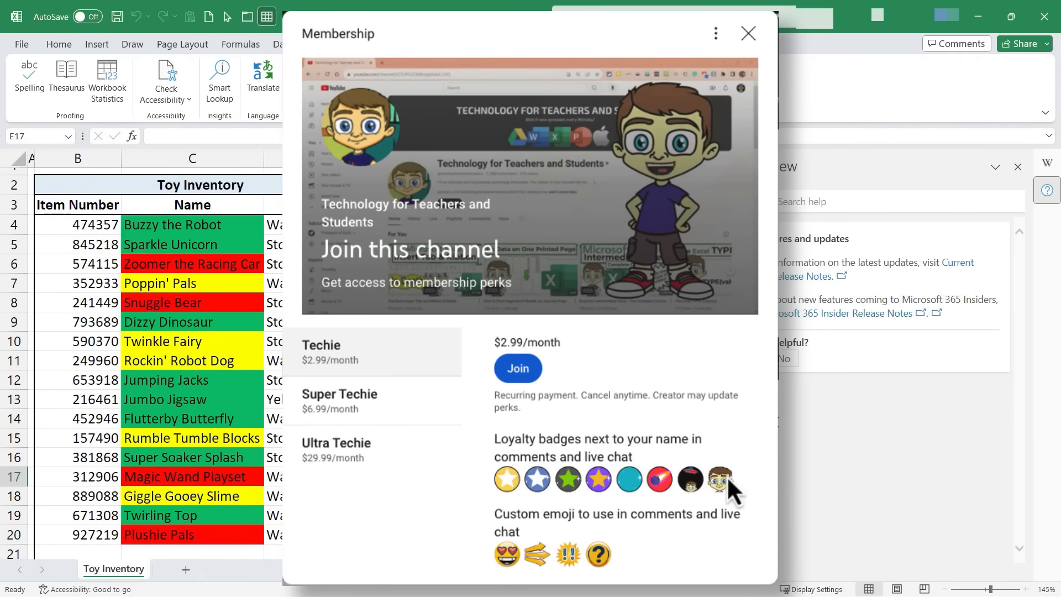
scroll(671, 416, "down", 2)
scroll(670, 416, "up", 2)
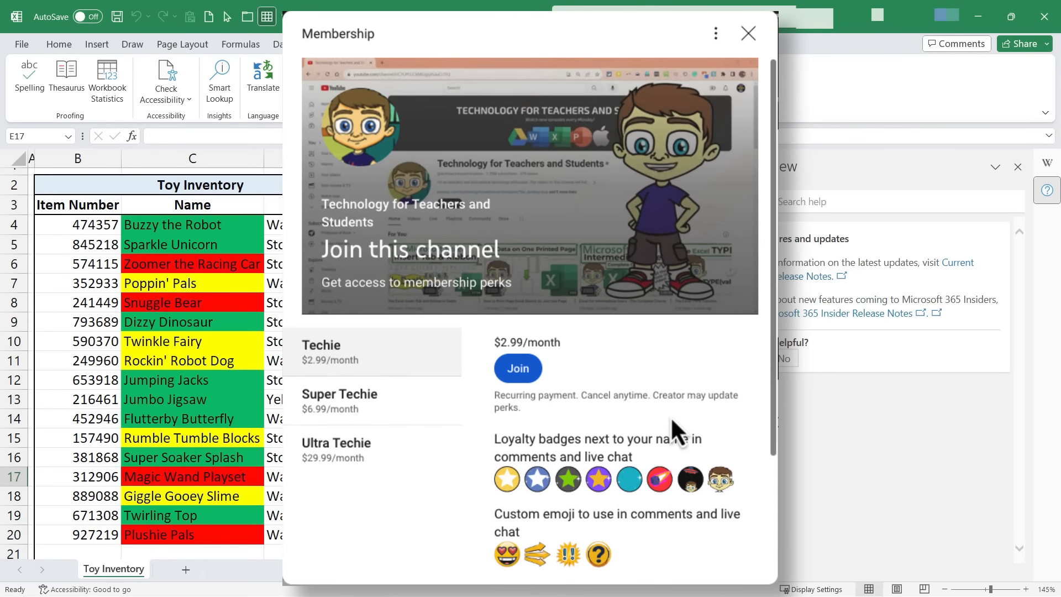